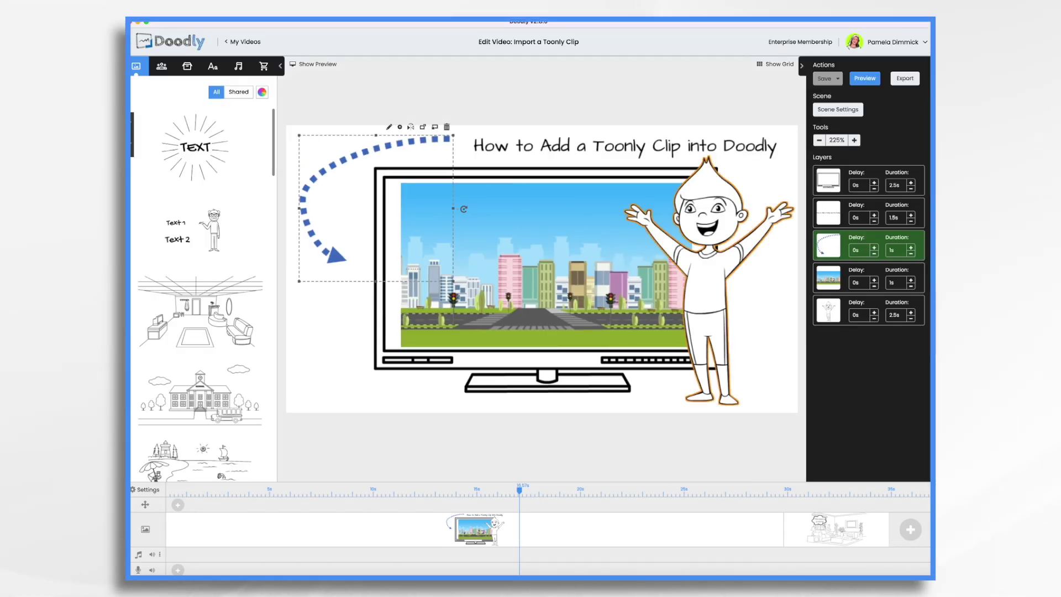
- Play a preview of the TV scene with the Toonly news clip and waving boy
{"action": "left_click", "coordinate": [869, 78]}
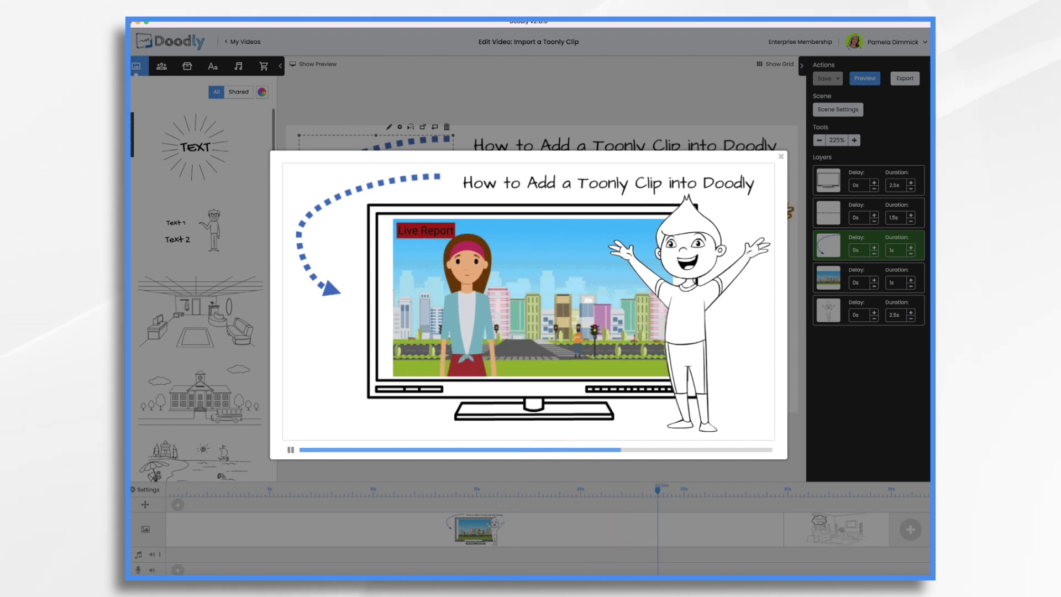
- Close the finished scene preview window
{"action": "left_click", "coordinate": [780, 157]}
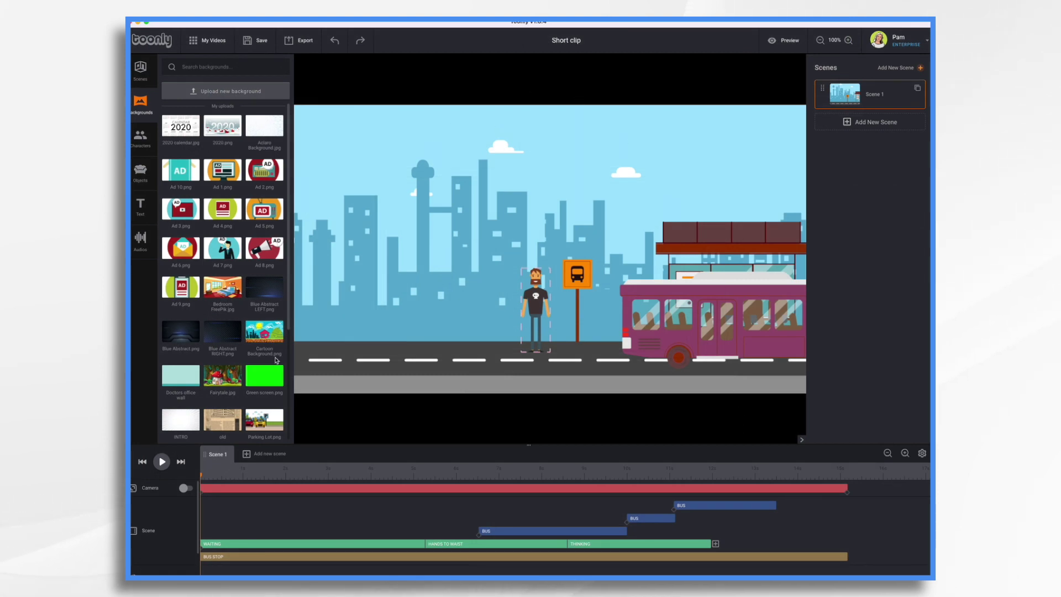
- Play the bus-stop clip to review it, then bring up the Export video settings
{"action": "left_click", "coordinate": [161, 462]}
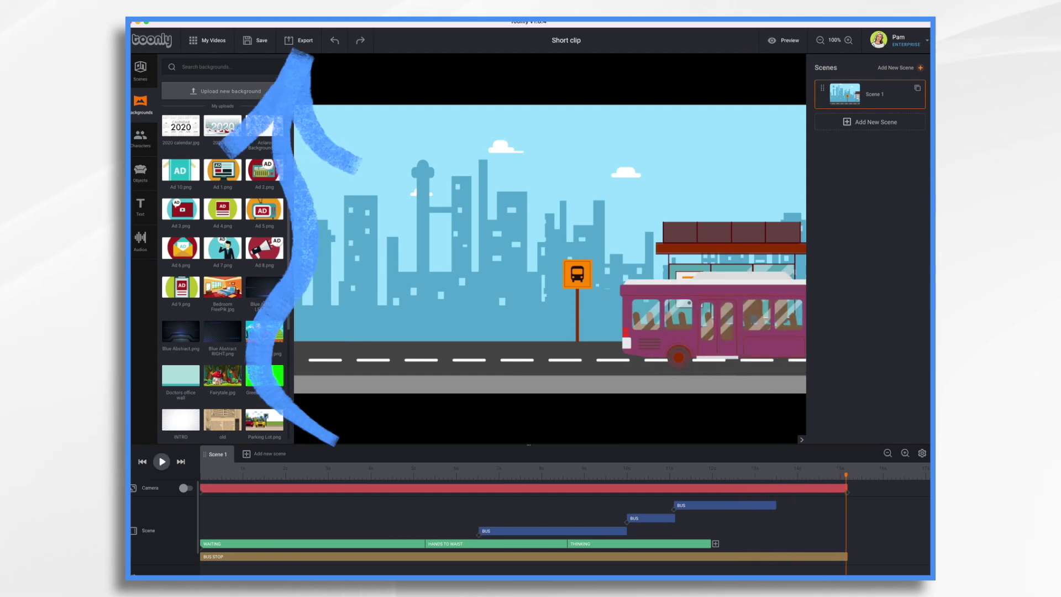
{"action": "left_click", "coordinate": [304, 41]}
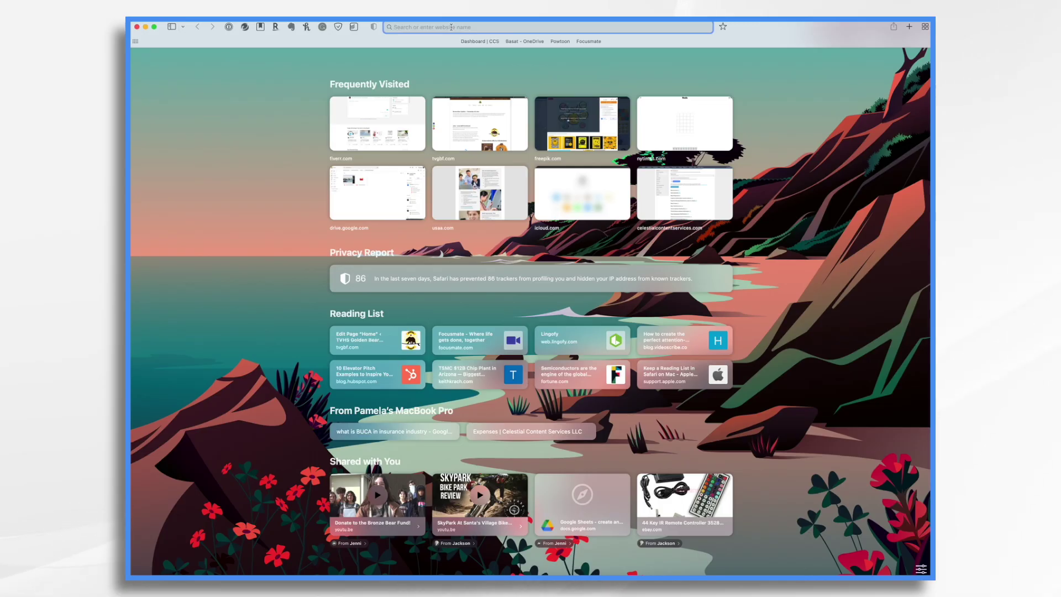
- Search 'mp4 to gif' and go to Ezgif's Video to animated GIF converter
{"action": "type", "text": "mp4 to gif"}
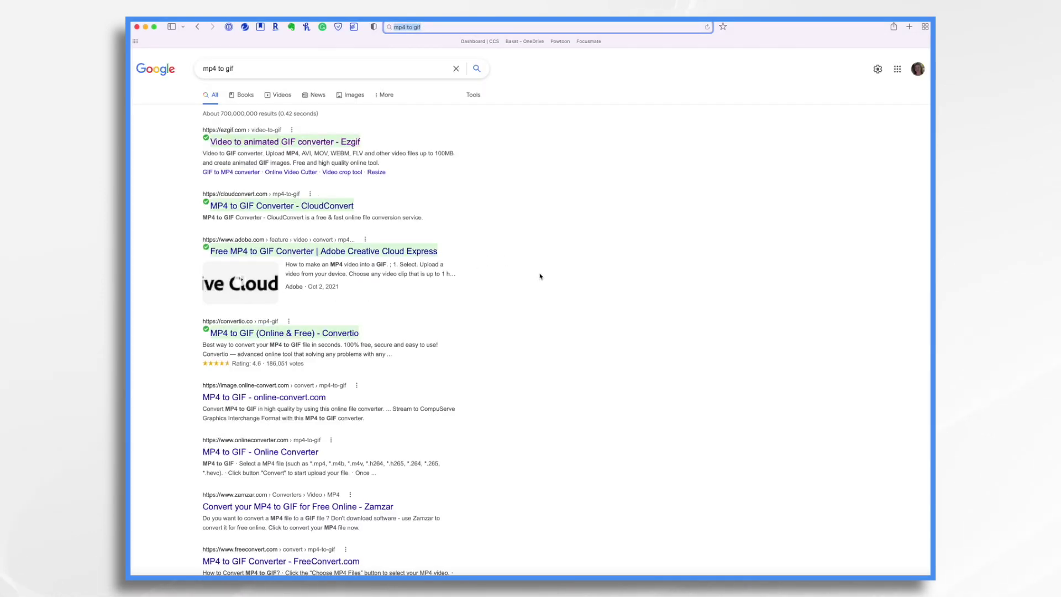
{"action": "left_click", "coordinate": [257, 142]}
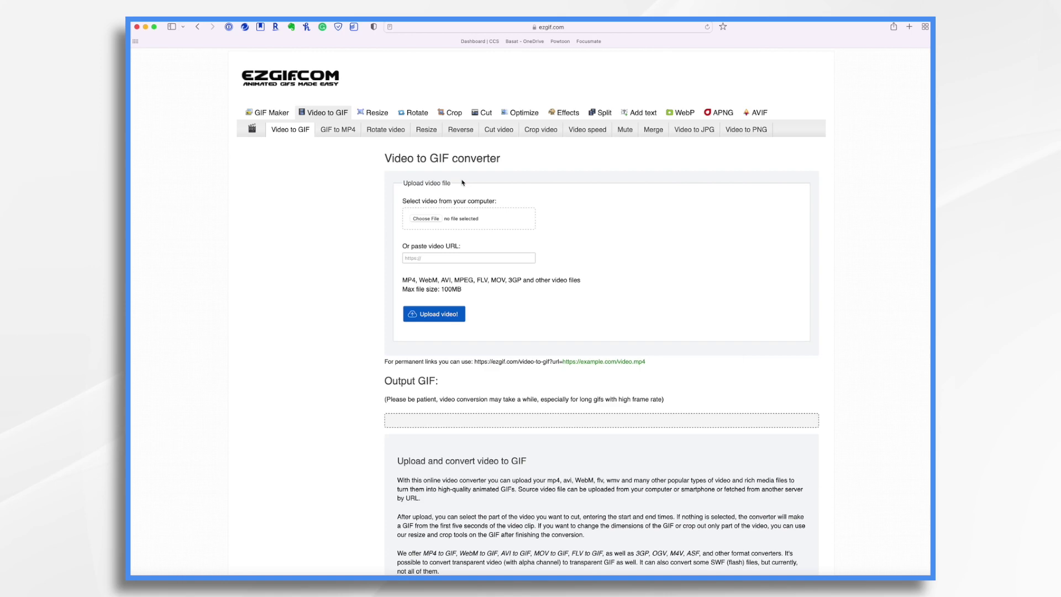
- Choose 'Toonly short bus clip.mp4' and upload it to the Ezgif converter
{"action": "left_click", "coordinate": [428, 219]}
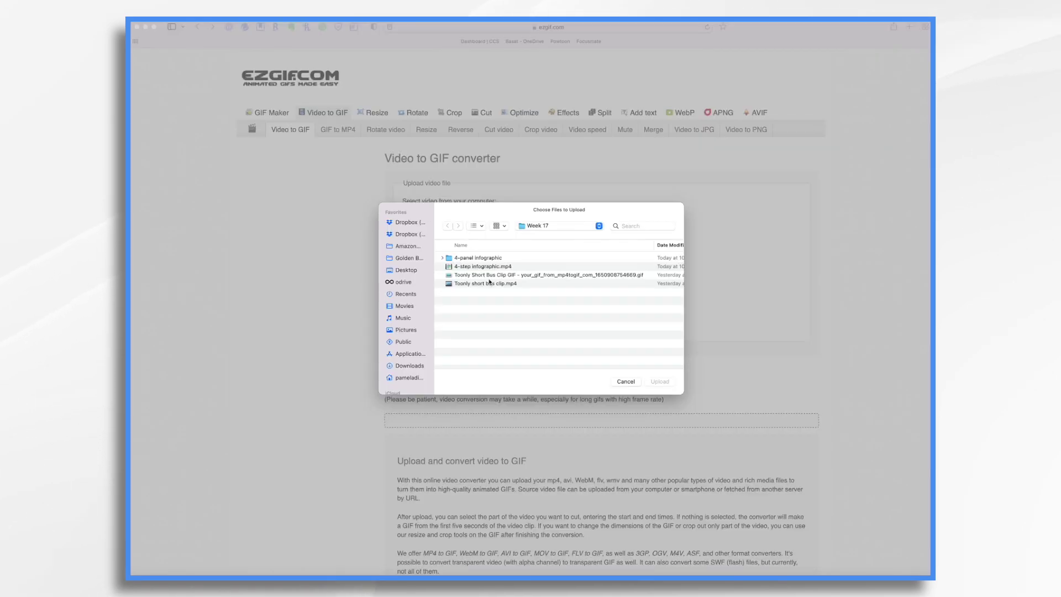
{"action": "left_click", "coordinate": [491, 283]}
{"action": "left_click", "coordinate": [662, 380]}
{"action": "left_click", "coordinate": [452, 315]}
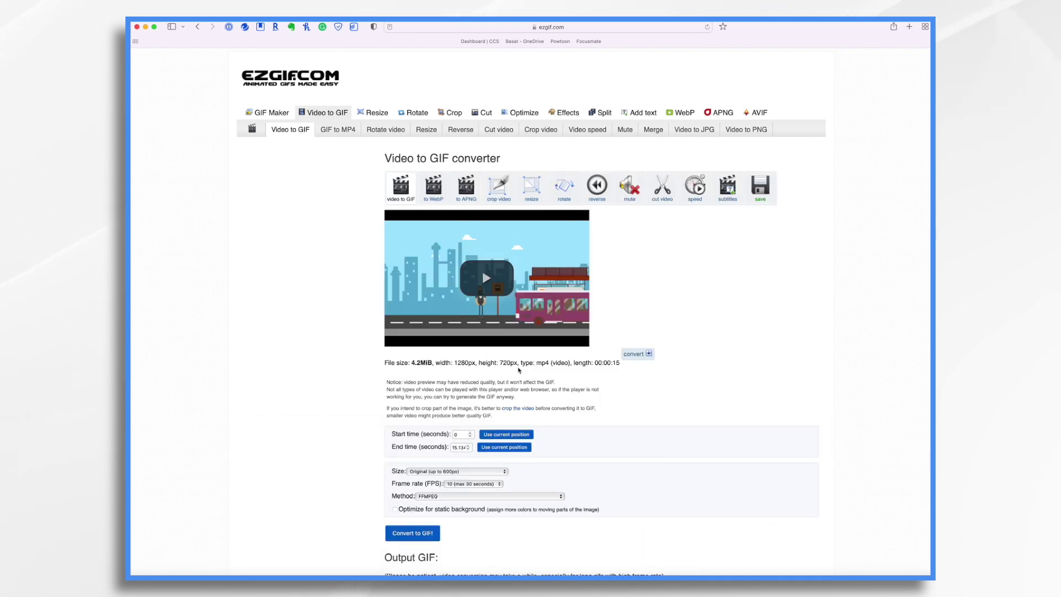
- Use a 12 fps frame rate and tick 'Optimize for static background'
{"action": "scroll", "coordinate": [479, 425], "scroll_direction": "down", "scroll_amount": 3}
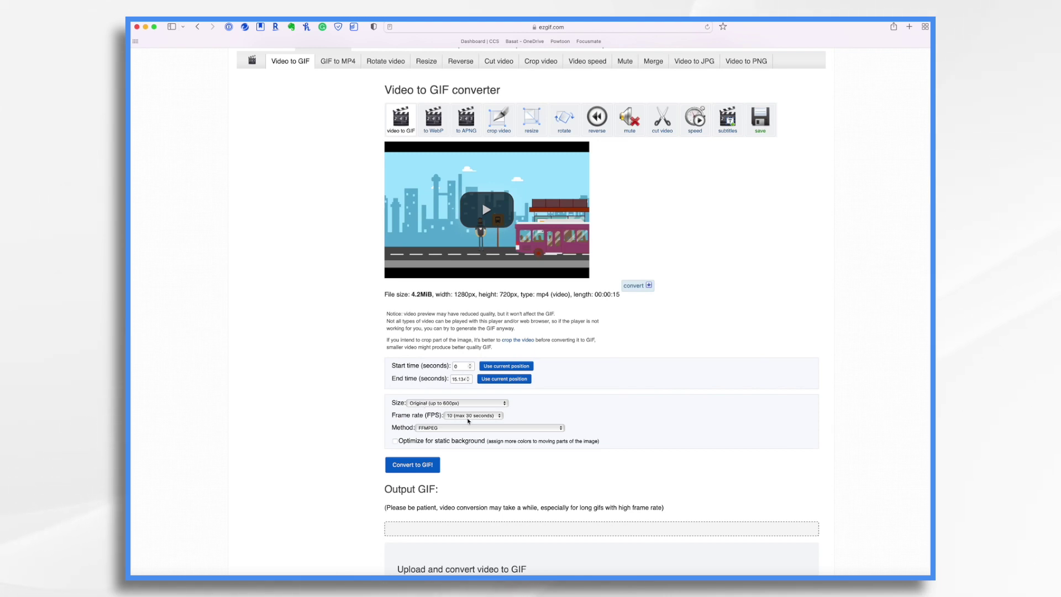
{"action": "left_click", "coordinate": [468, 415]}
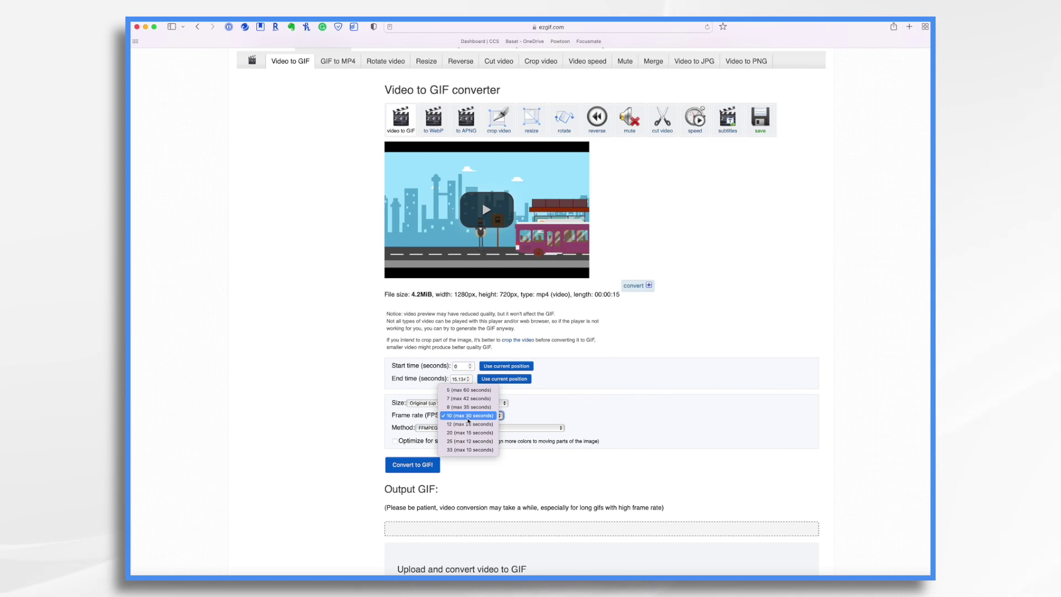
{"action": "key", "text": "Escape"}
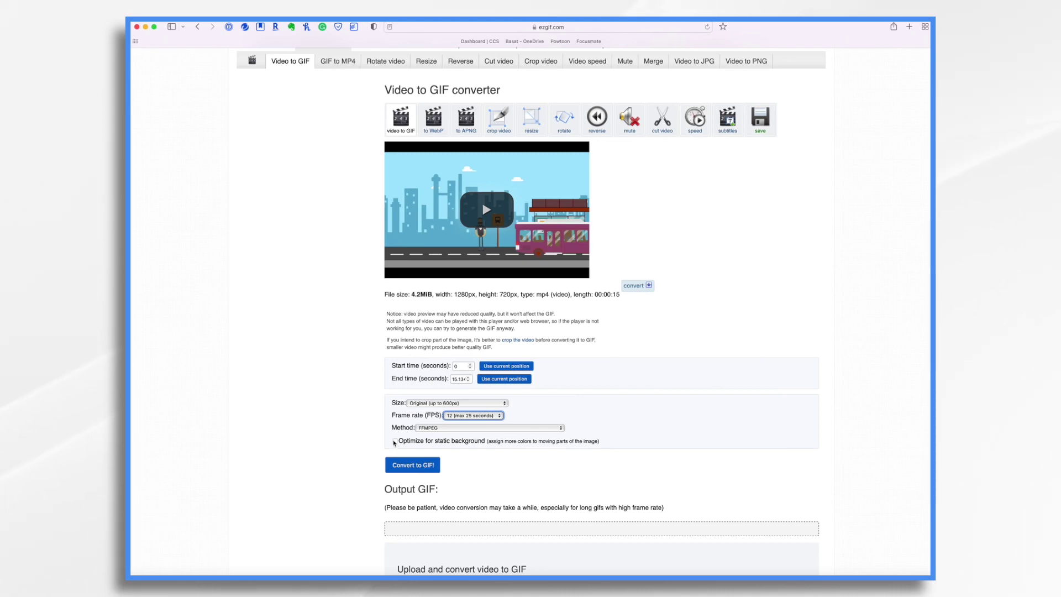
{"action": "left_click", "coordinate": [395, 441]}
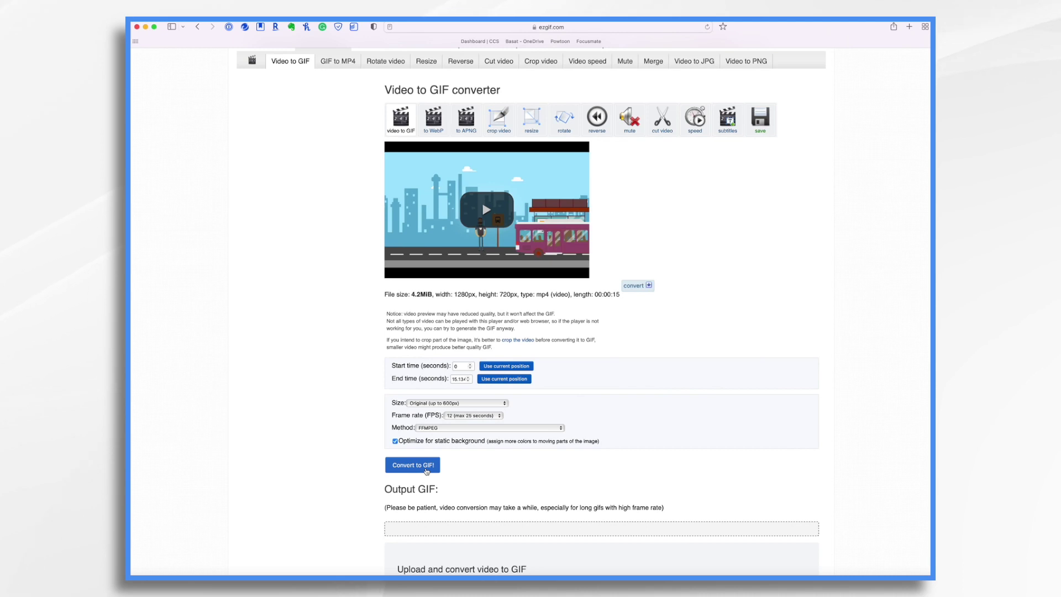
- Convert the clip to a 600×338 GIF, save the 2.54MiB result, and switch back to Doodly
{"action": "left_click", "coordinate": [426, 471]}
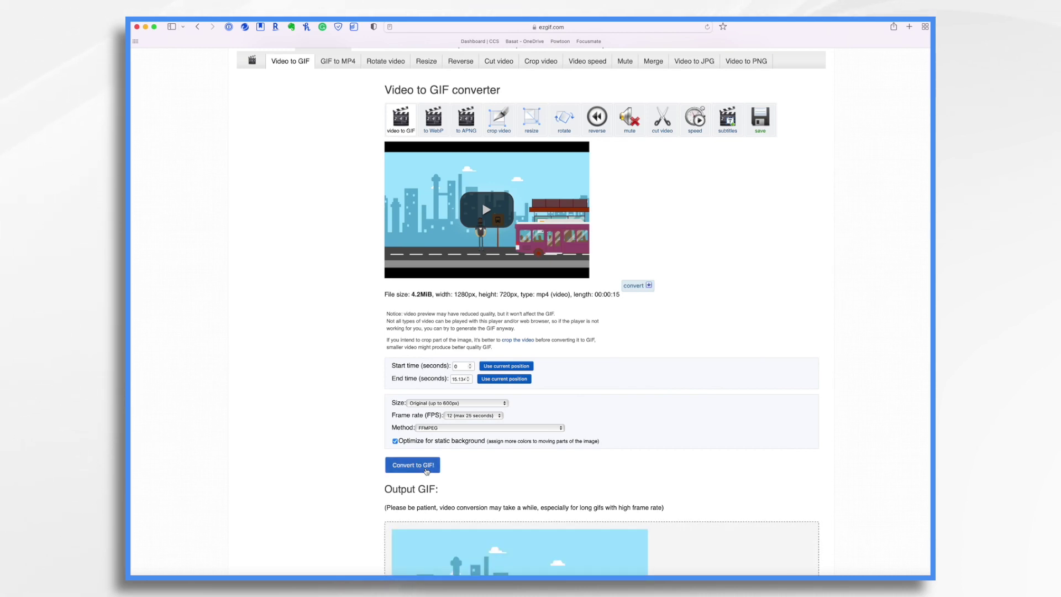
{"action": "scroll", "coordinate": [427, 471], "scroll_direction": "down", "scroll_amount": 5}
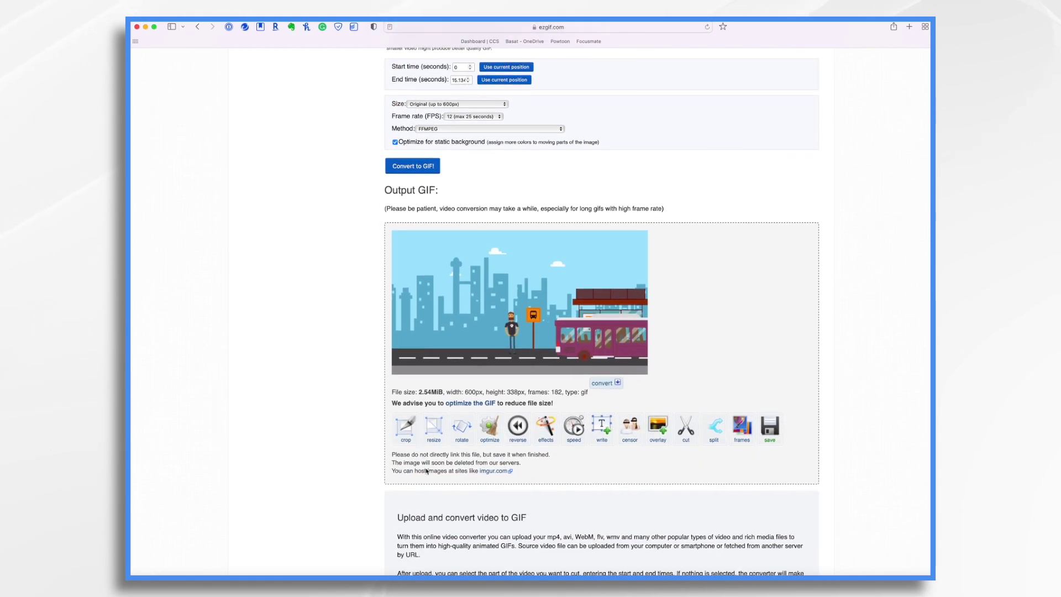
{"action": "scroll", "coordinate": [425, 469], "scroll_direction": "down", "scroll_amount": 1}
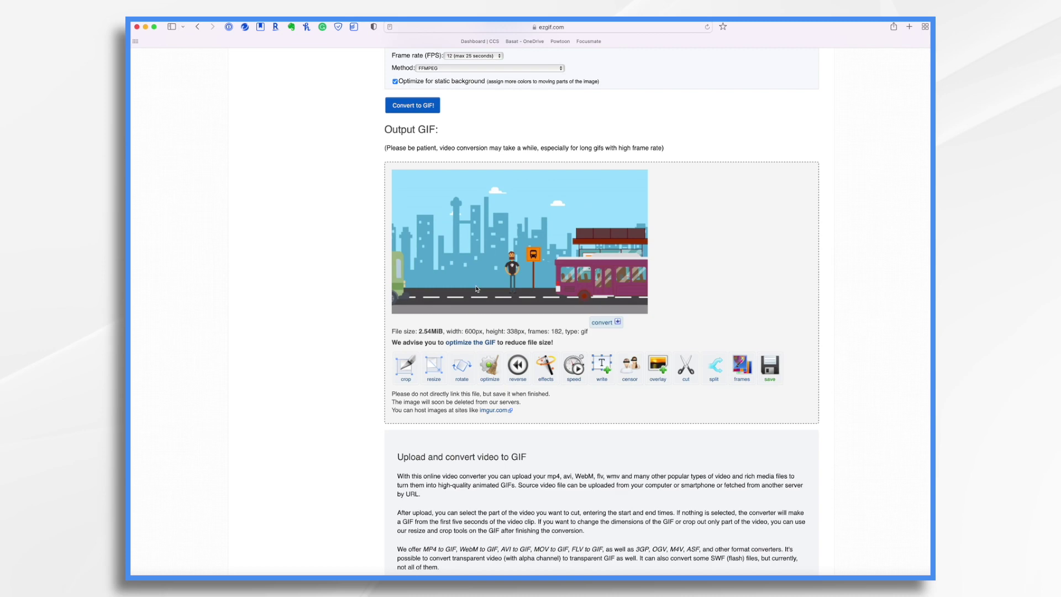
{"action": "scroll", "coordinate": [539, 433], "scroll_direction": "down", "scroll_amount": 1}
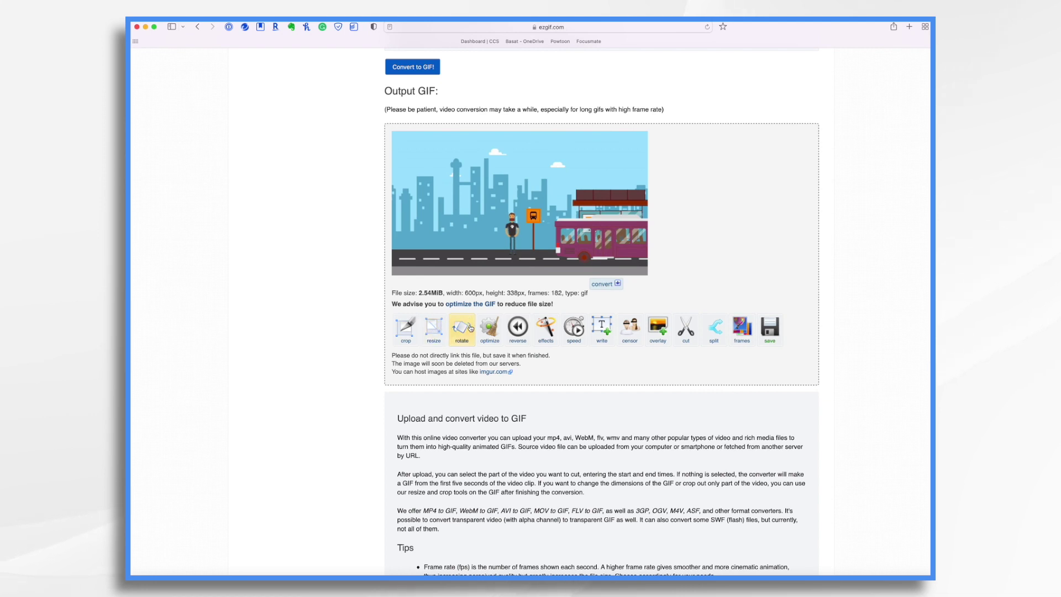
{"action": "left_click", "coordinate": [774, 331]}
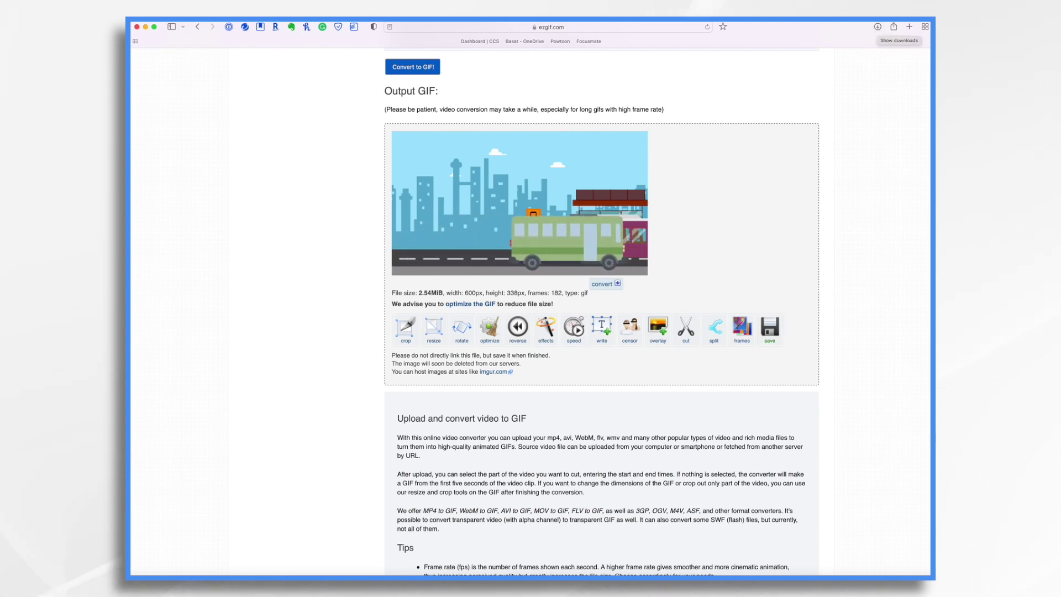
{"action": "key", "text": "super+Tab"}
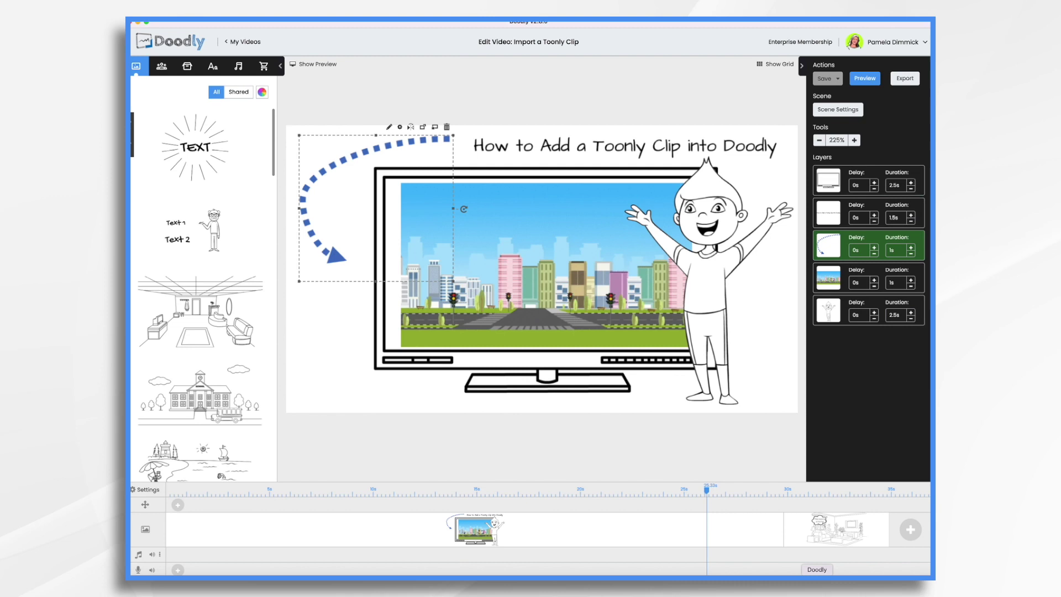
- Open the living-room scene and load ezgif.com-gif-maker.gif as a new custom prop
{"action": "left_click", "coordinate": [800, 525]}
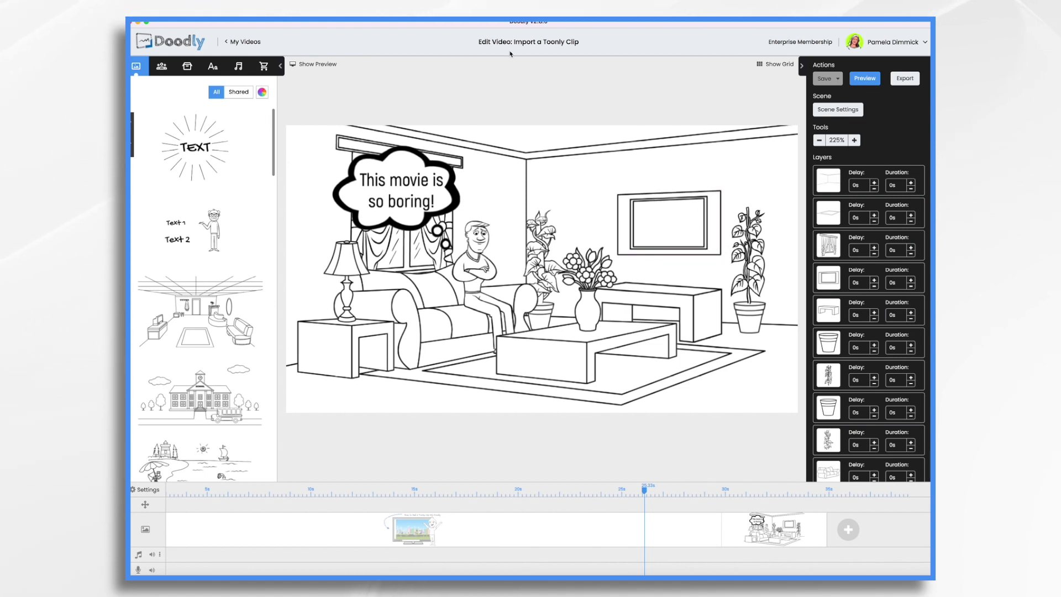
{"action": "left_click", "coordinate": [184, 67]}
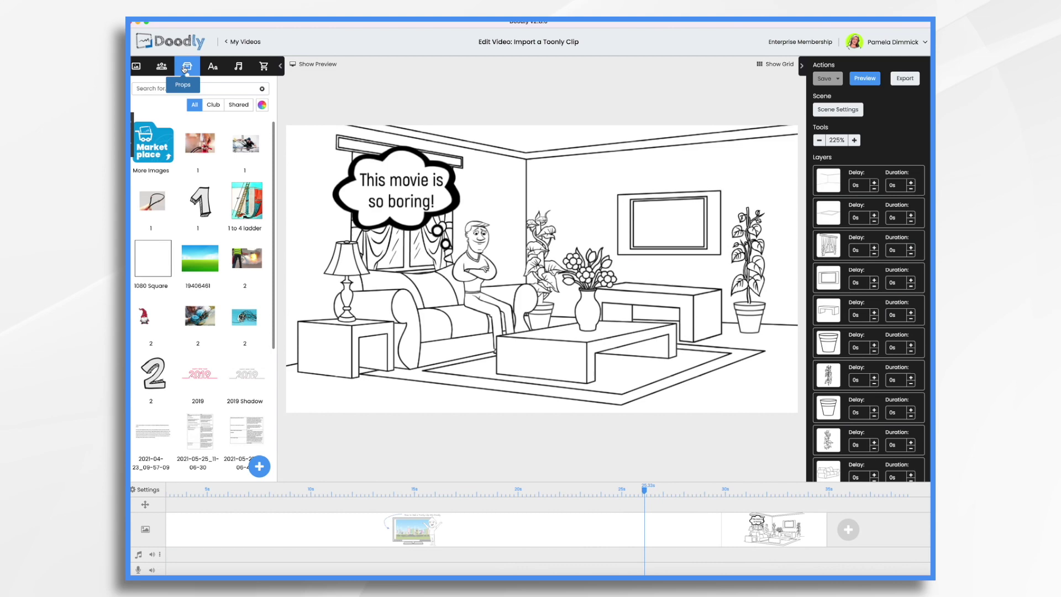
{"action": "left_click", "coordinate": [259, 467]}
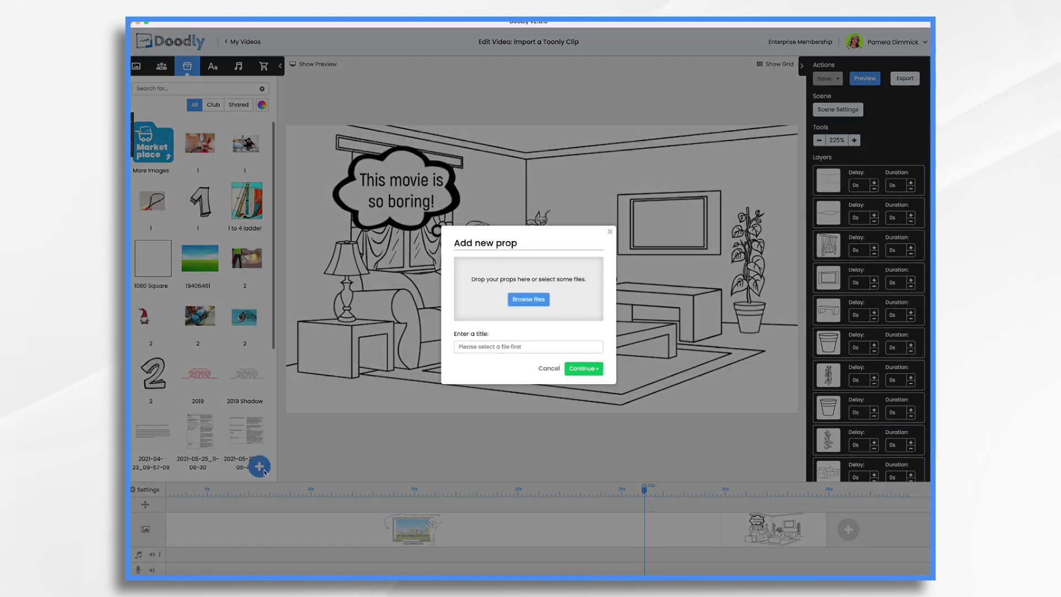
{"action": "left_click", "coordinate": [535, 300]}
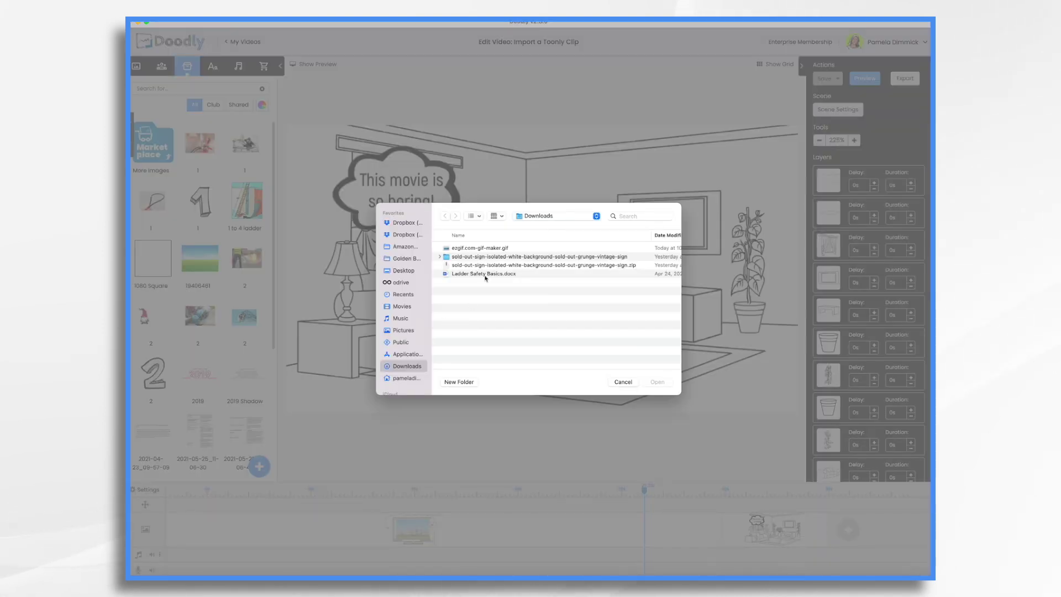
{"action": "left_click", "coordinate": [484, 249]}
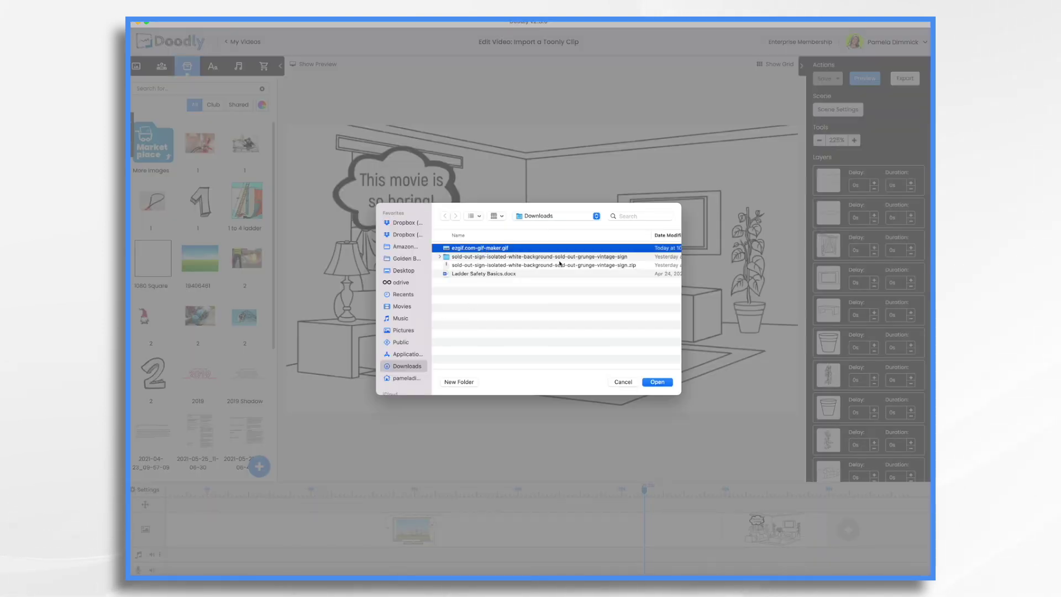
{"action": "left_click", "coordinate": [657, 383]}
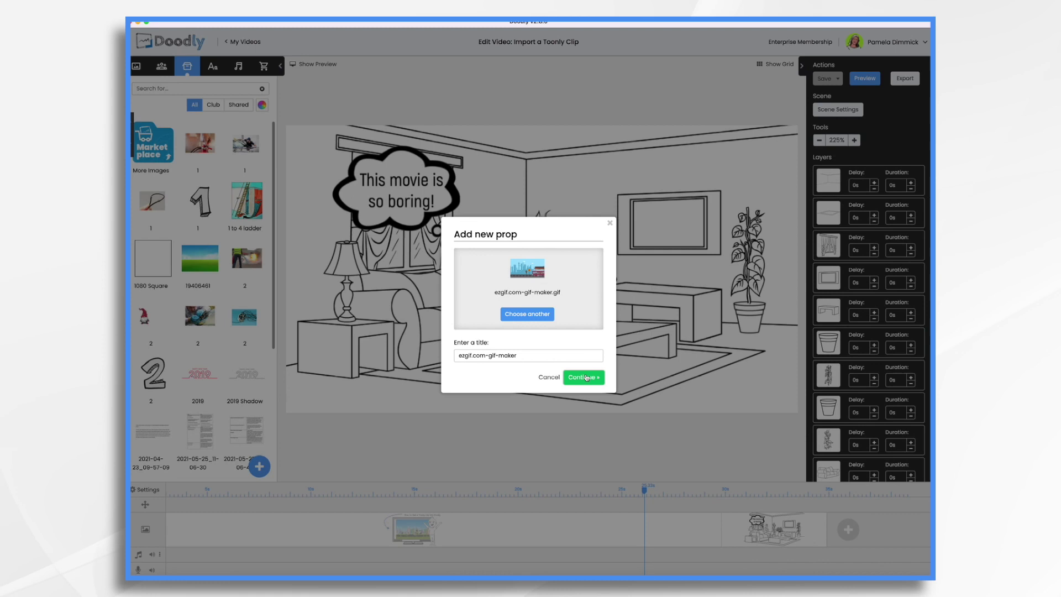
- Retitle the prop 'Toonly bus stop' and add it to the scene
{"action": "left_click", "coordinate": [535, 358]}
{"action": "key", "text": "super+a"}
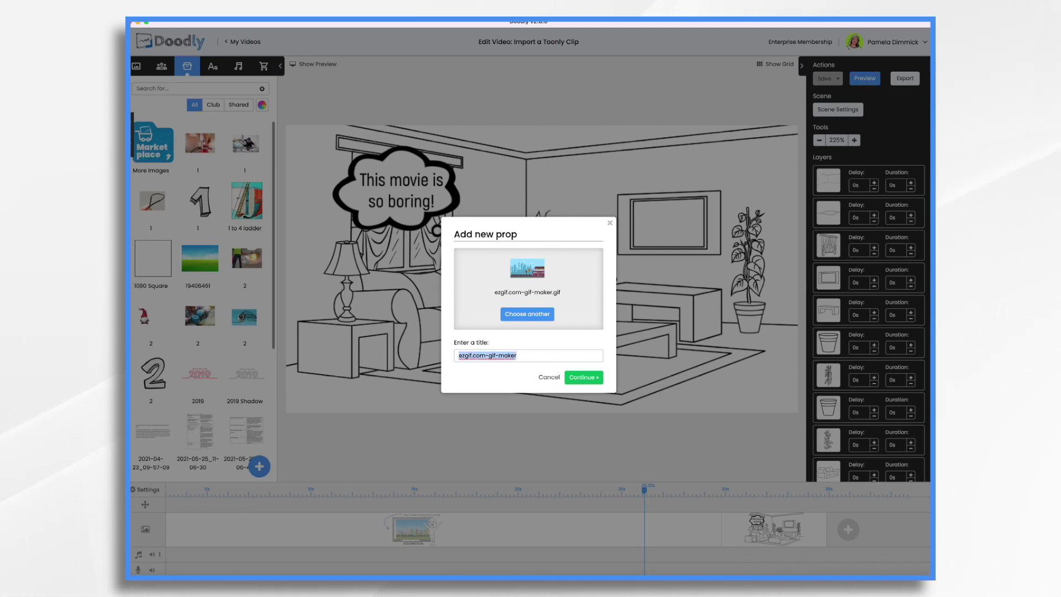
{"action": "type", "text": "Toonly bus stop"}
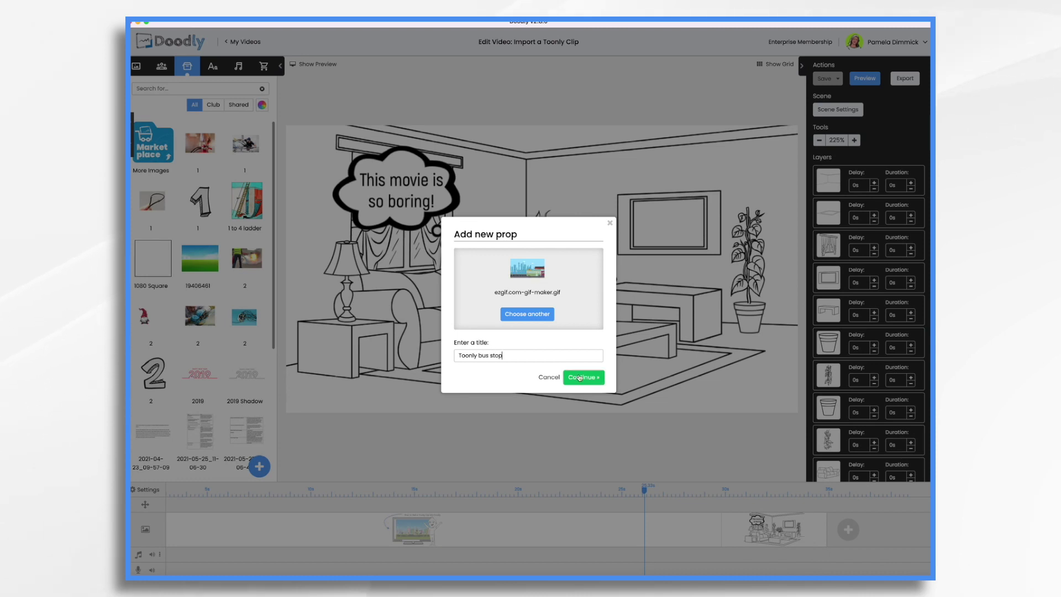
{"action": "left_click", "coordinate": [579, 378]}
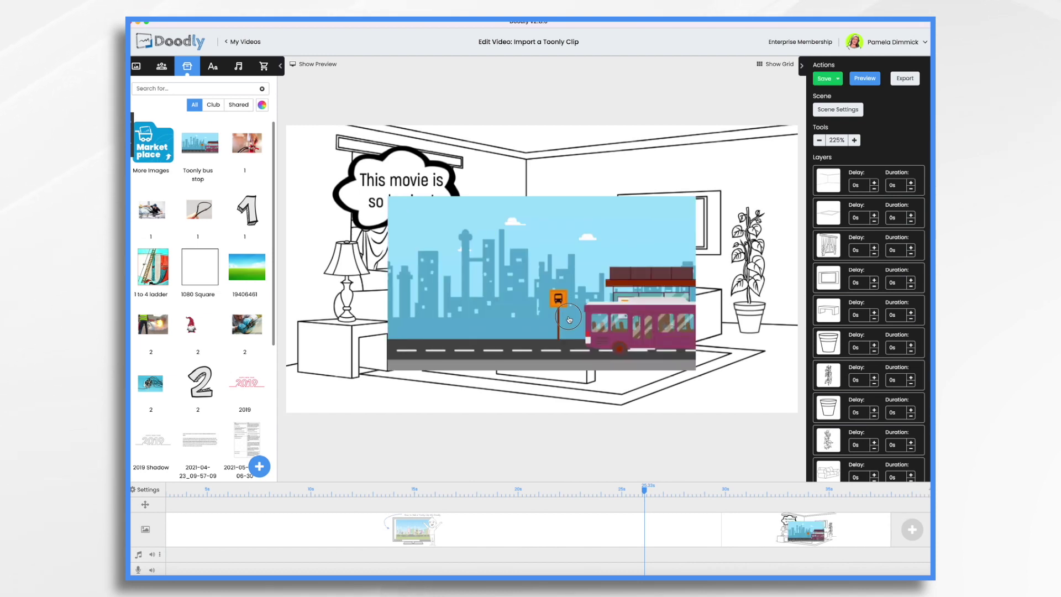
- Drag the bus-stop picture onto the wall TV and shrink it to fill the screen
{"action": "left_click_drag", "start_coordinate": [569, 319], "coordinate": [645, 287]}
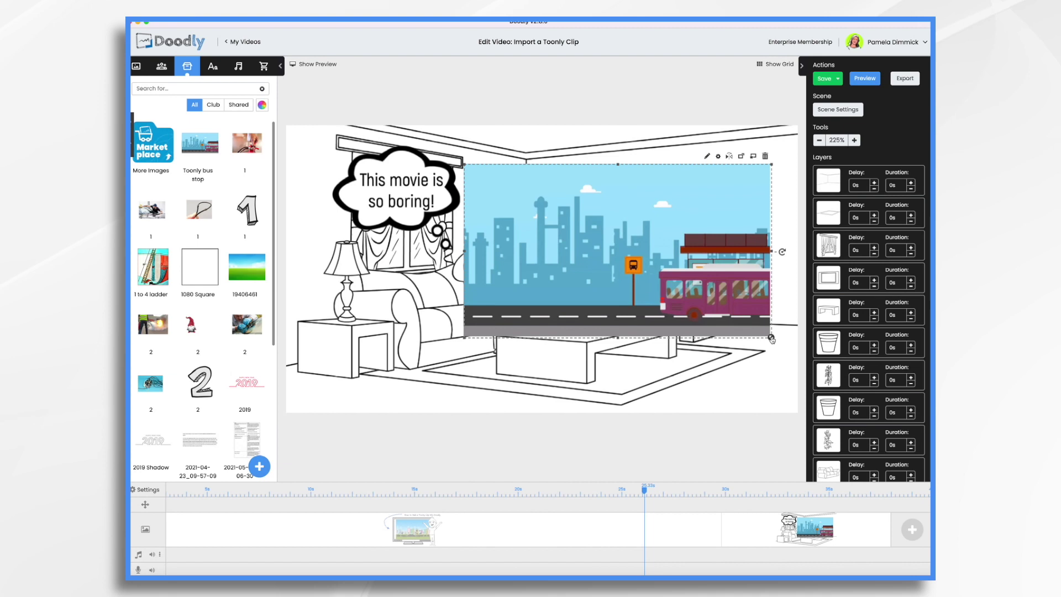
{"action": "left_click_drag", "start_coordinate": [772, 340], "coordinate": [694, 222]}
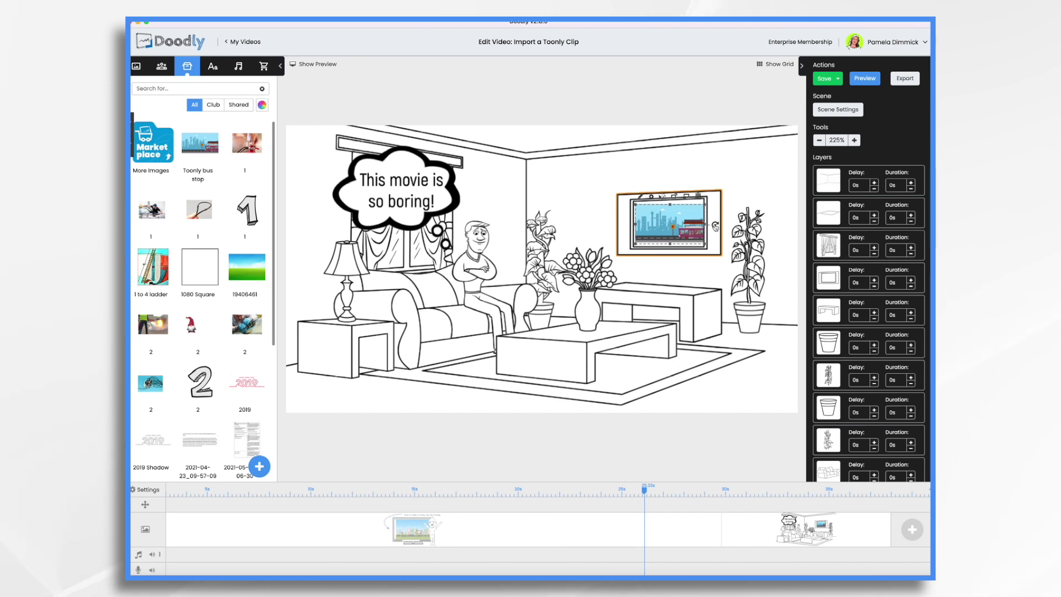
{"action": "left_click", "coordinate": [715, 224]}
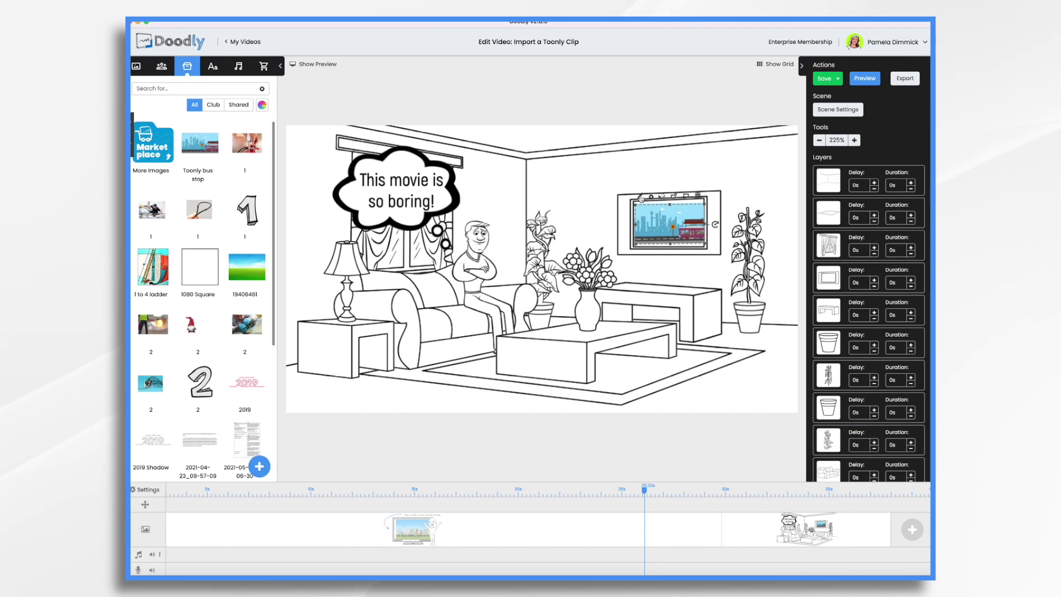
- Set the Toonly bus stop prop's Reveal Mode to Fade and save it
{"action": "left_click", "coordinate": [641, 197]}
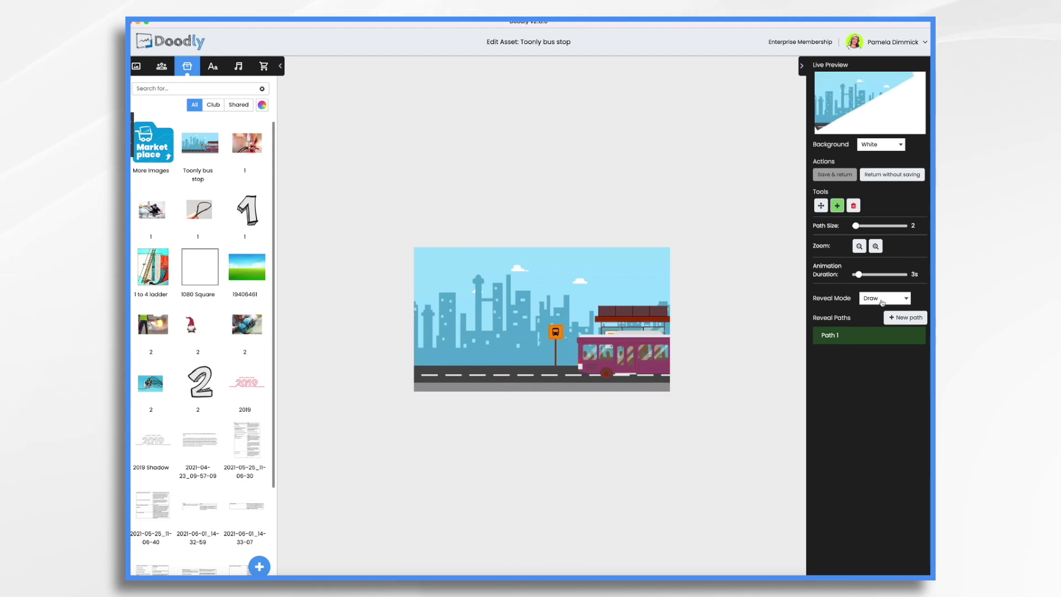
{"action": "left_click", "coordinate": [883, 299]}
{"action": "left_click", "coordinate": [878, 307]}
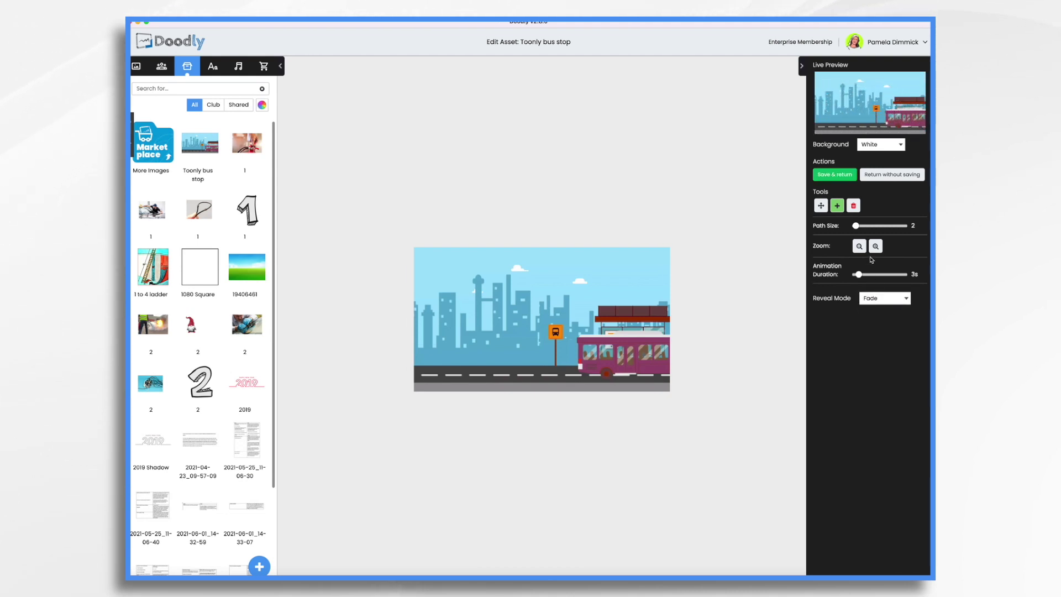
{"action": "left_click", "coordinate": [841, 177]}
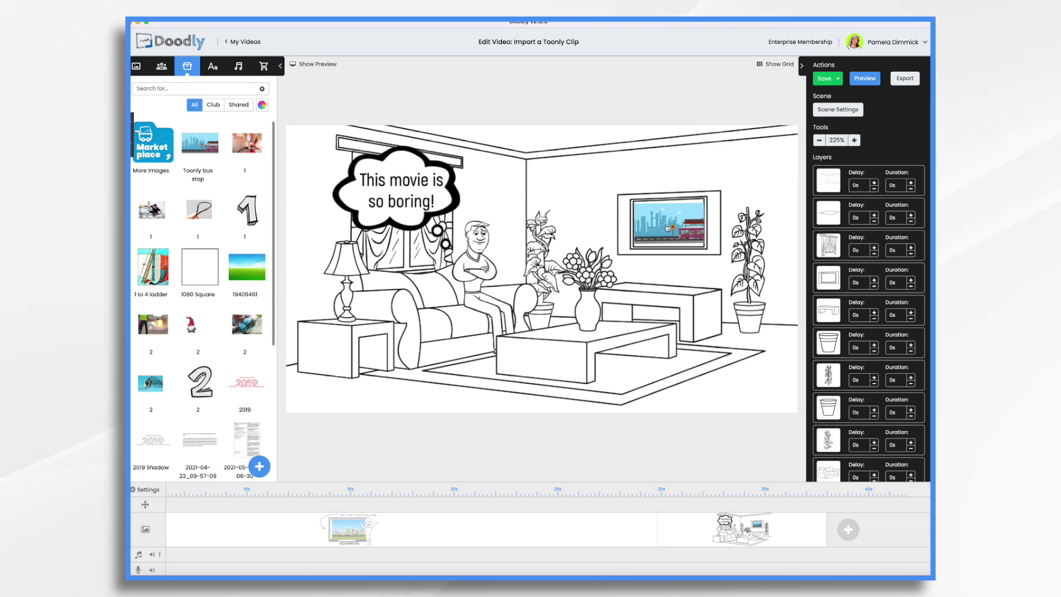
- Move the TV picture layer above the thought bubble and shorten both durations to 1s
{"action": "scroll", "coordinate": [848, 379], "scroll_direction": "down", "scroll_amount": 5}
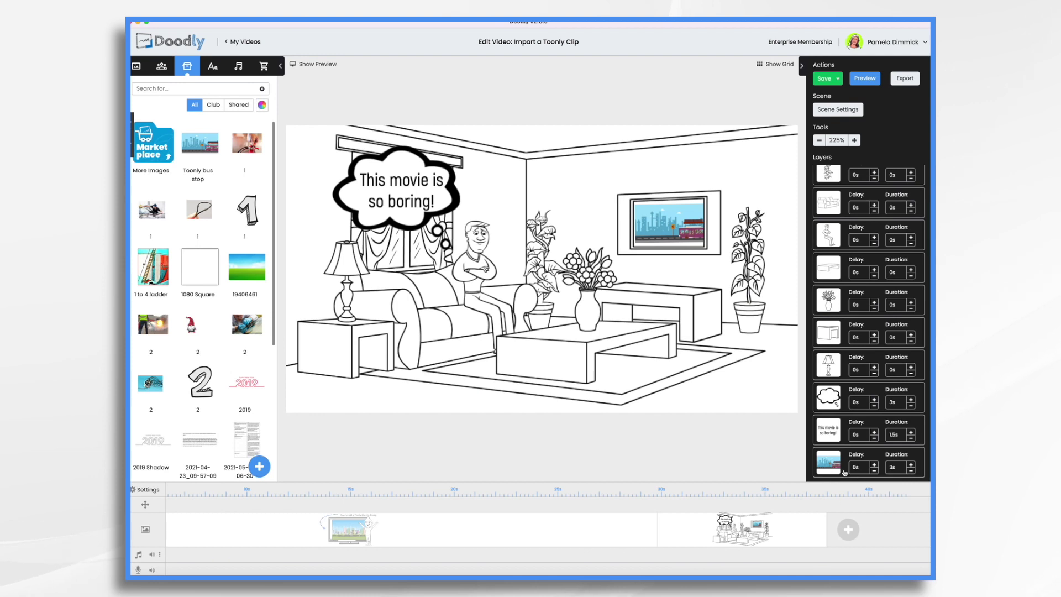
{"action": "left_click_drag", "start_coordinate": [844, 473], "coordinate": [840, 403]}
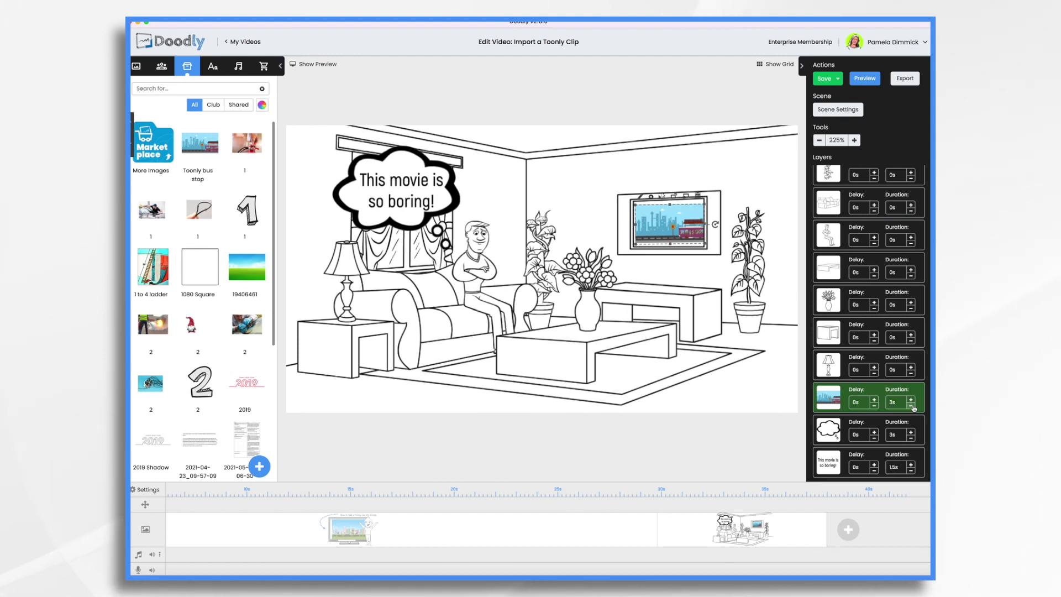
{"action": "left_click", "coordinate": [910, 406]}
{"action": "left_click", "coordinate": [911, 405]}
{"action": "left_click", "coordinate": [910, 406]}
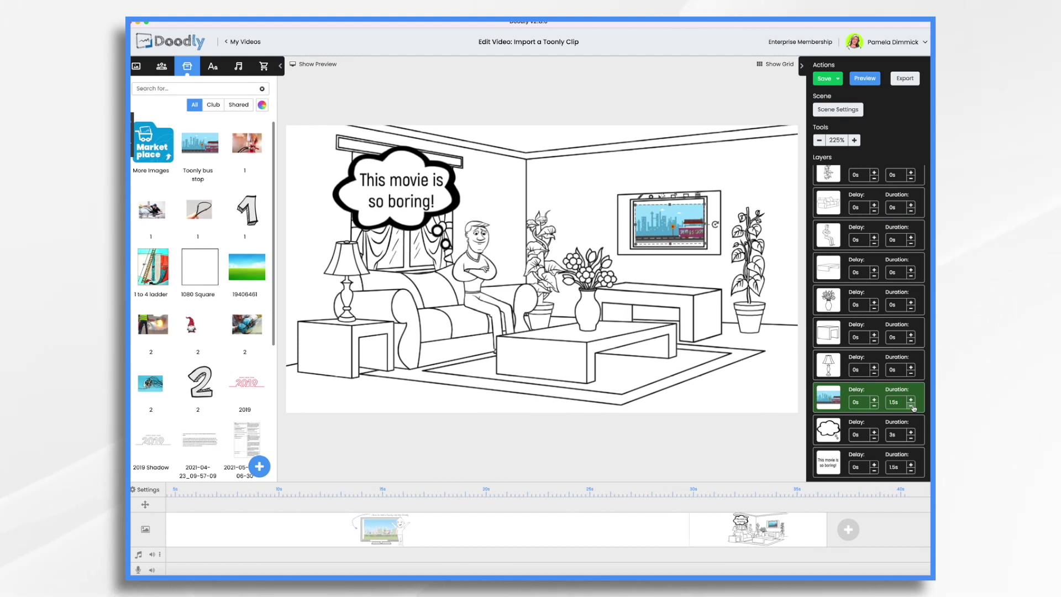
{"action": "left_click", "coordinate": [911, 405]}
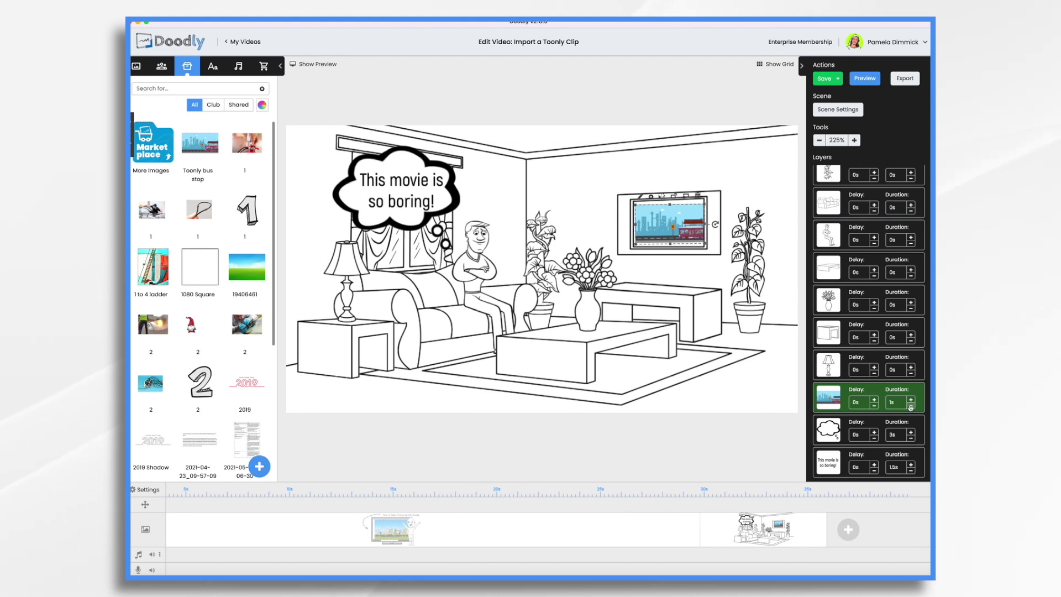
{"action": "left_click", "coordinate": [910, 438]}
{"action": "left_click", "coordinate": [911, 439]}
{"action": "left_click", "coordinate": [911, 438]}
{"action": "left_click", "coordinate": [910, 439]}
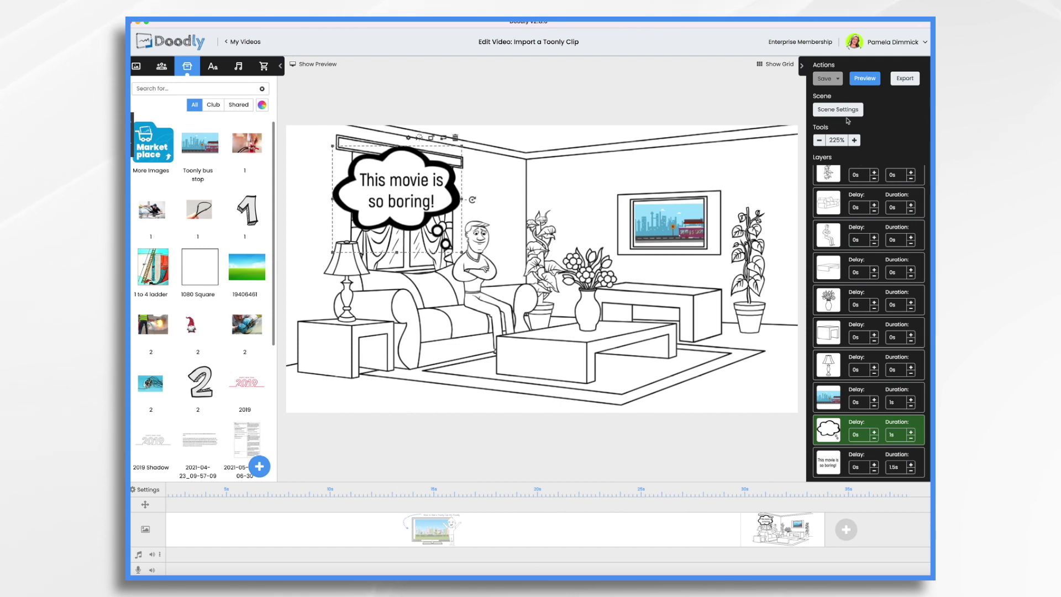
- Set the scene's extra time at the end to 20 seconds in Scene Settings
{"action": "left_click", "coordinate": [840, 109]}
{"action": "left_click", "coordinate": [619, 253]}
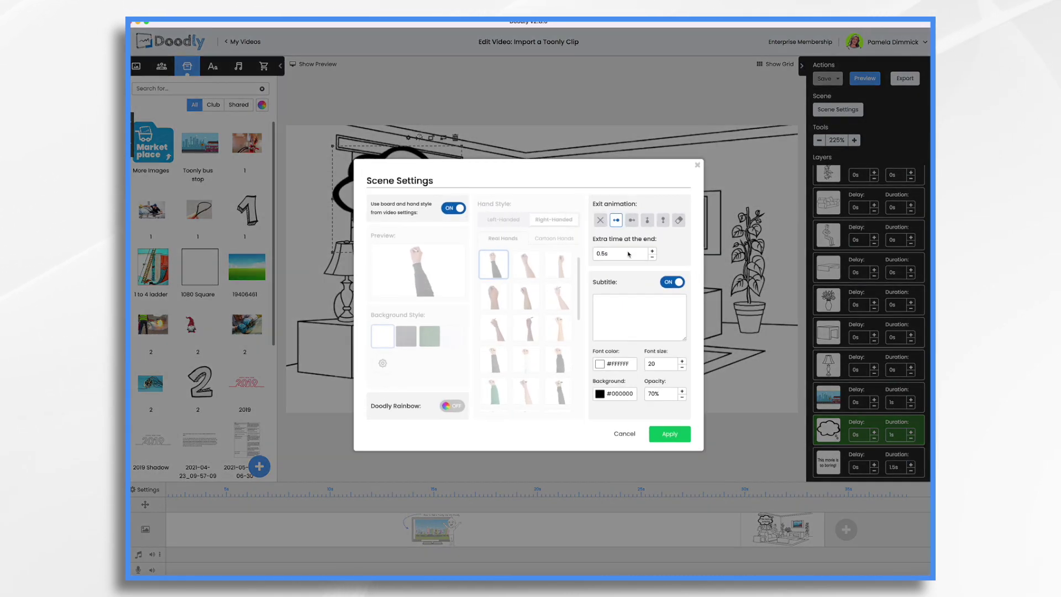
{"action": "key", "text": "BackSpace"}
{"action": "key", "text": "BackSpace"}
{"action": "key", "text": "BackSpace"}
{"action": "key", "text": "BackSpace"}
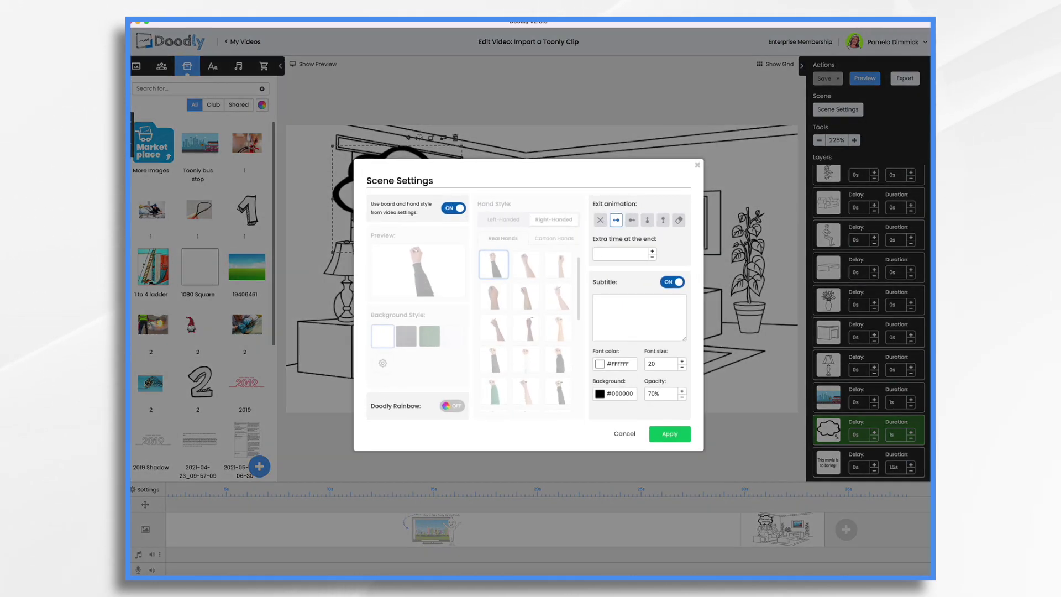
{"action": "type", "text": "20s"}
{"action": "left_click", "coordinate": [678, 439]}
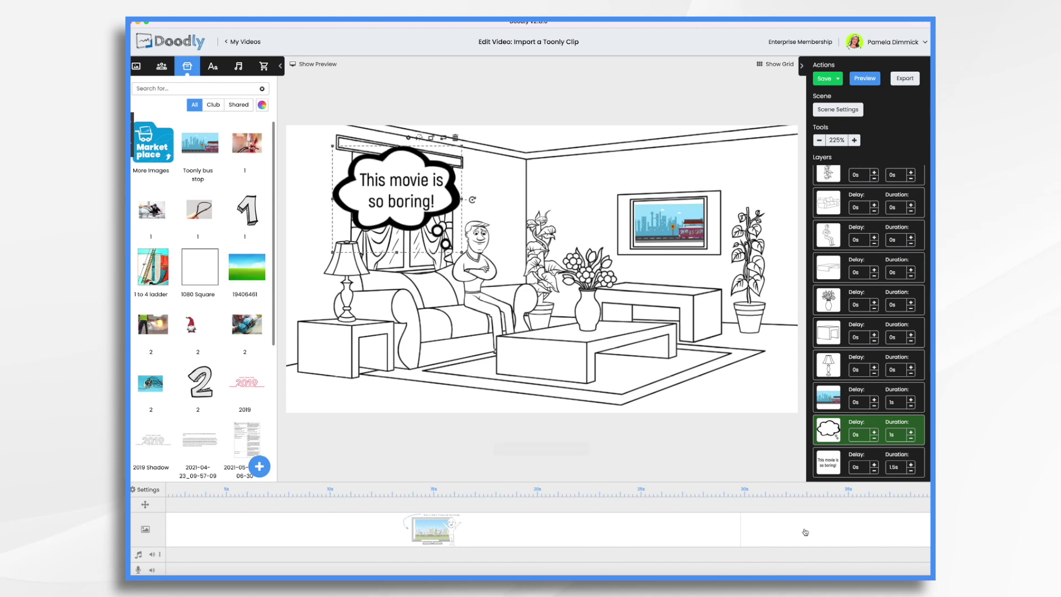
- Preview the living-room scene from the timeline scene's right-click menu
{"action": "right_click", "coordinate": [805, 532]}
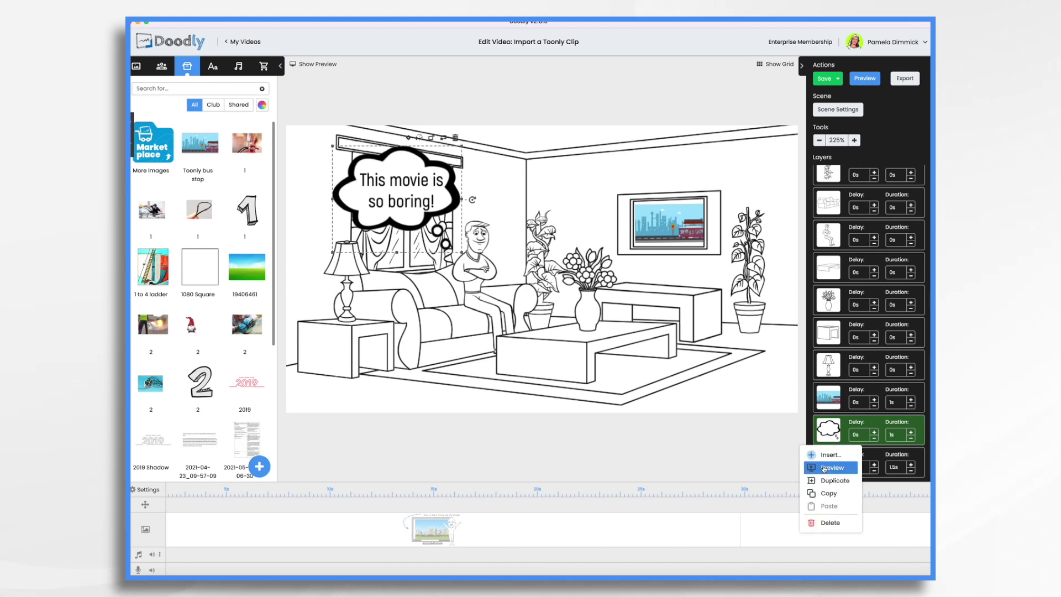
{"action": "left_click", "coordinate": [824, 469]}
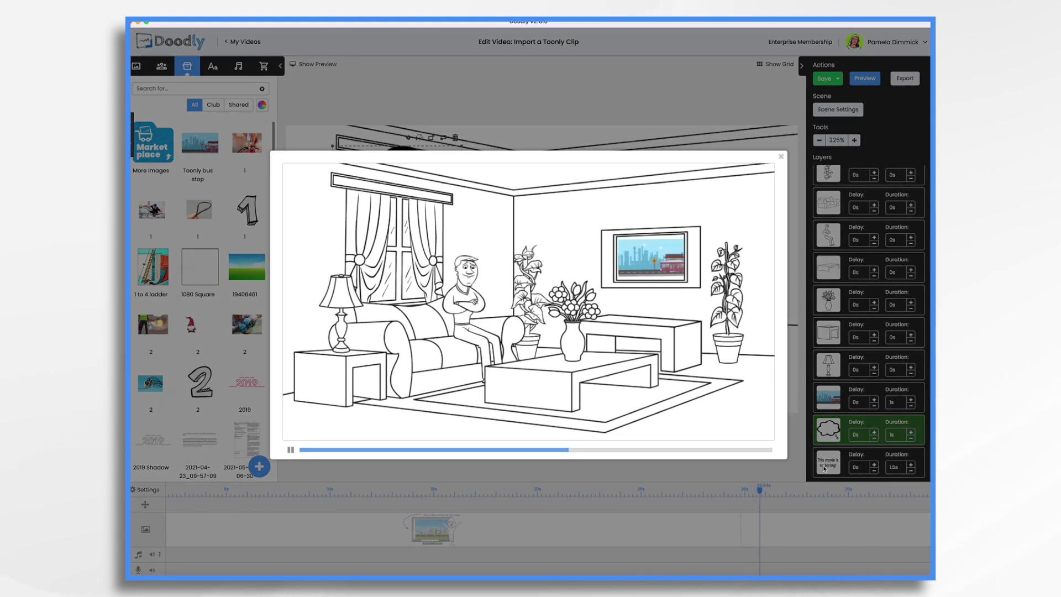